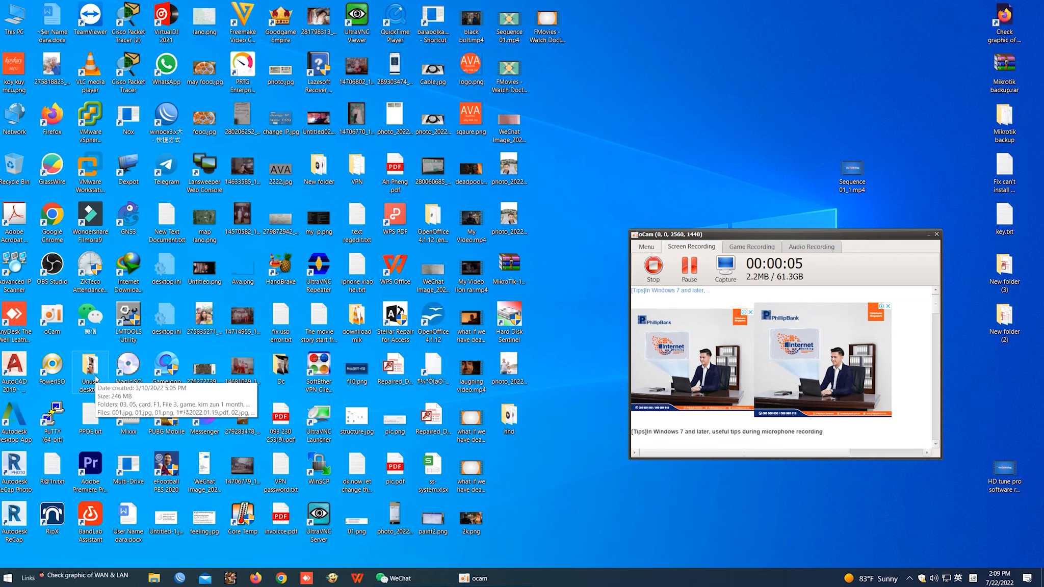
Search for VMware Workstation Pro and launch it.
left_click(8, 578)
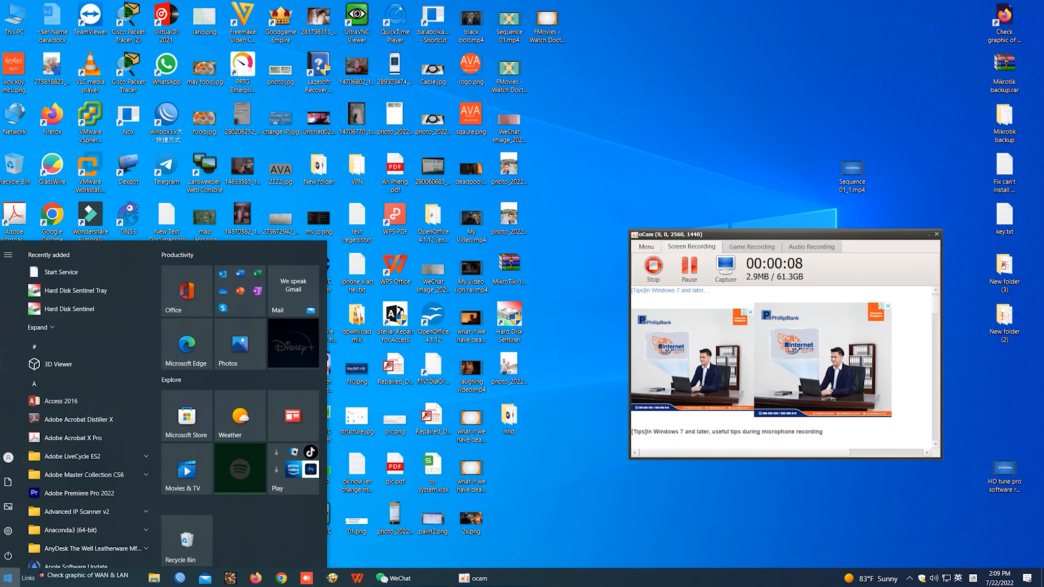
type("vm")
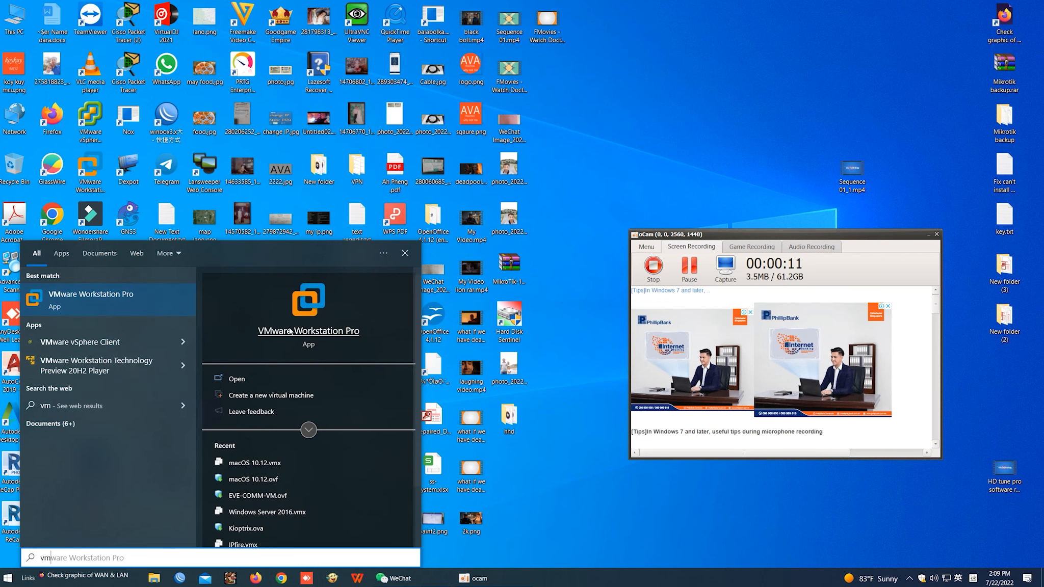
left_click(78, 300)
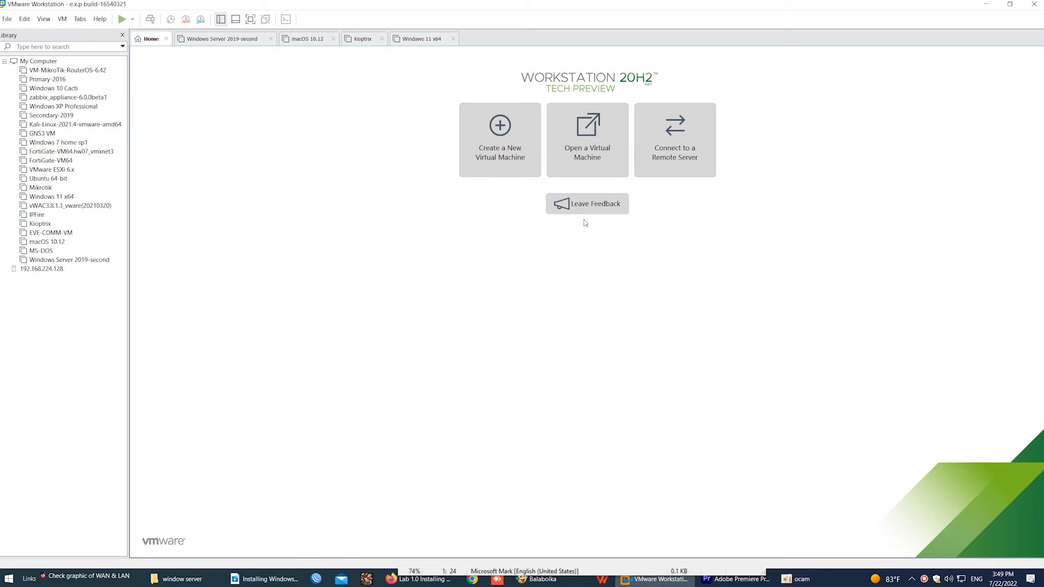
left_click(8, 19)
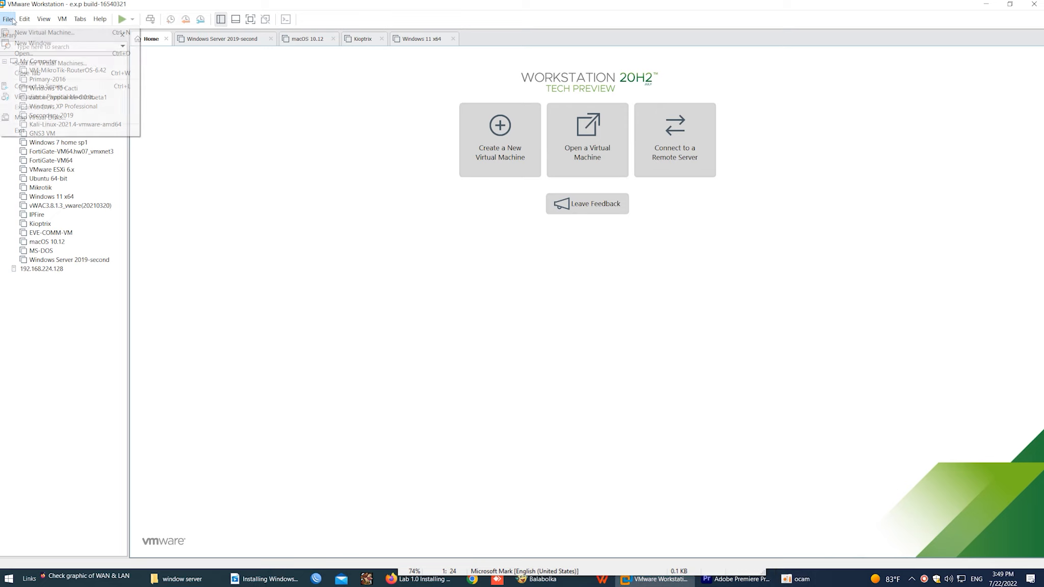
left_click(57, 35)
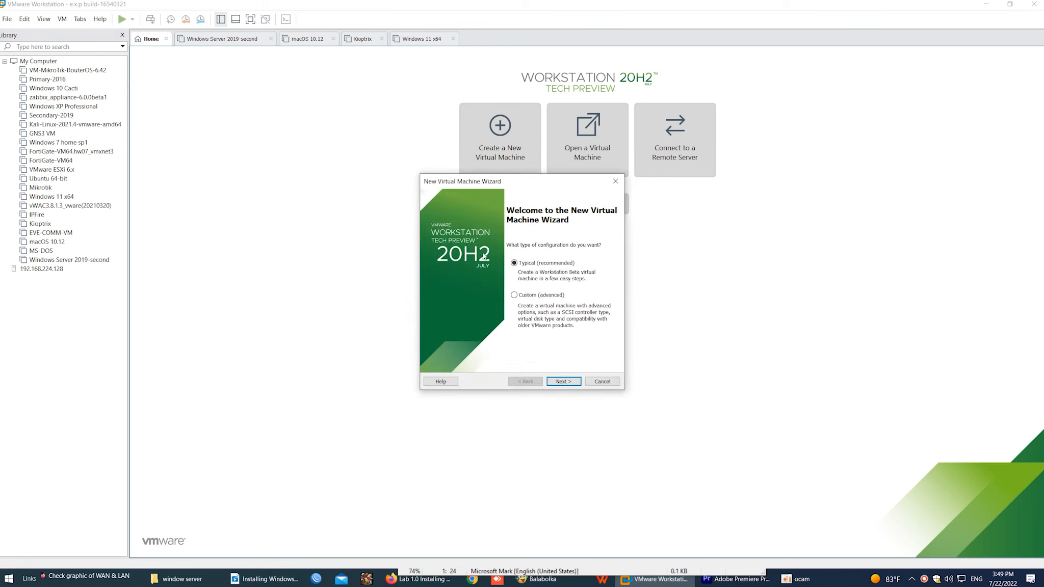
left_click(615, 181)
Start creating a new virtual machine with the Typical (recommended) configuration.
left_click(502, 137)
left_click_drag(530, 178, 452, 159)
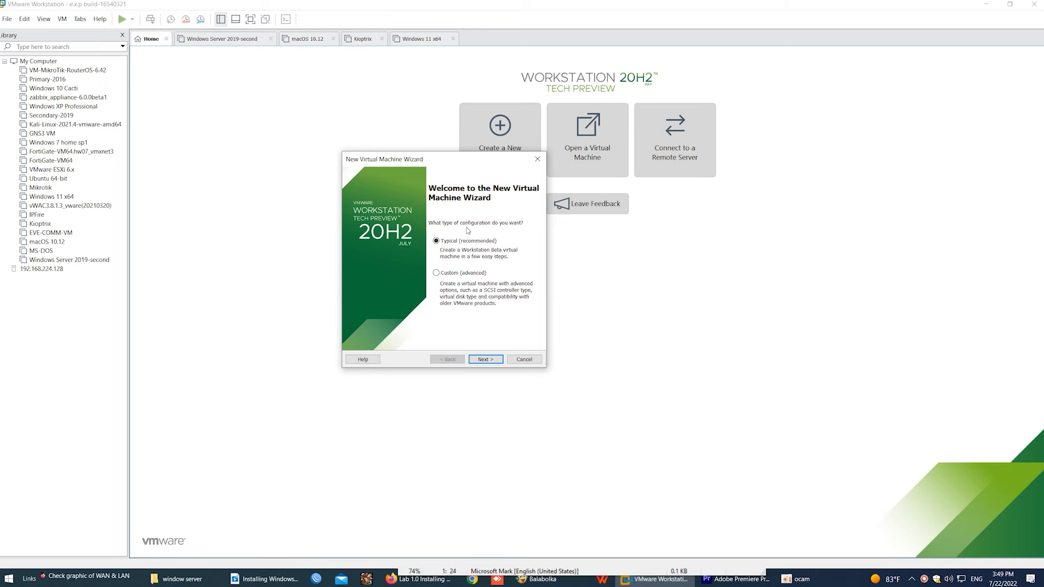
left_click(436, 241)
left_click(487, 361)
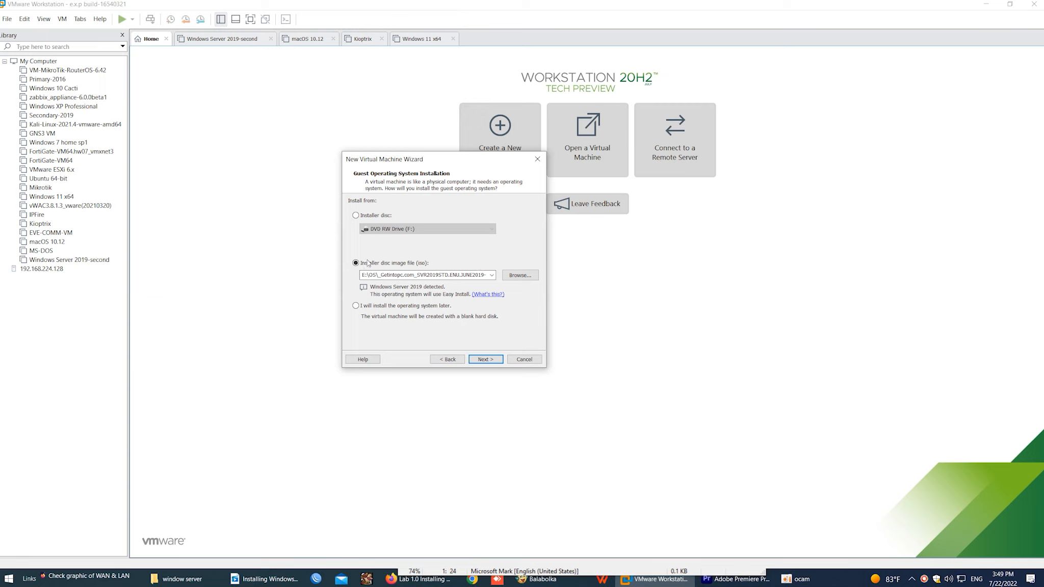
left_click(366, 215)
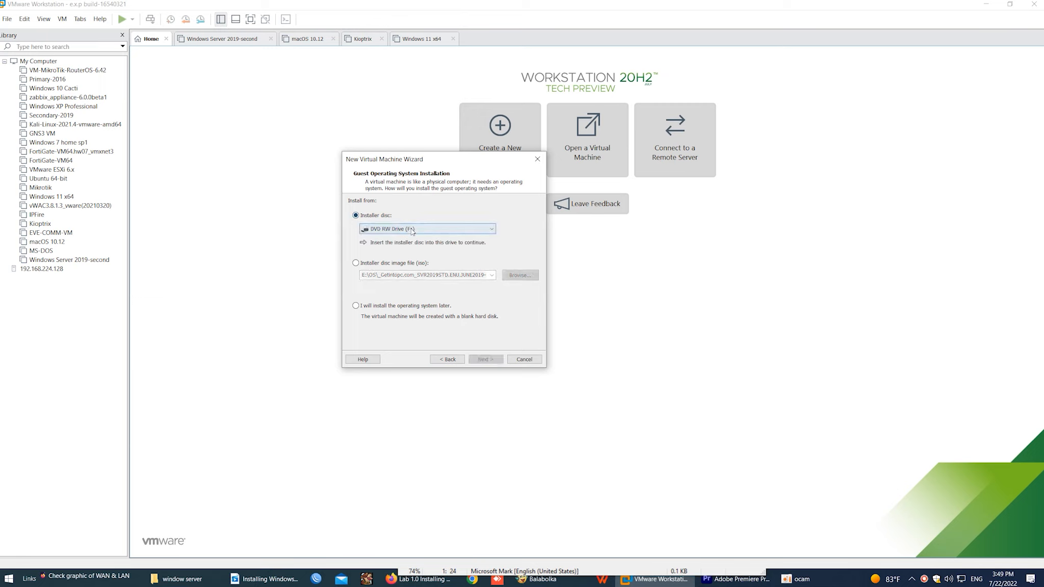
left_click(490, 230)
left_click(490, 230)
Choose installation from a disc image file and browse to the OS folder on New Volume (E:).
left_click(449, 262)
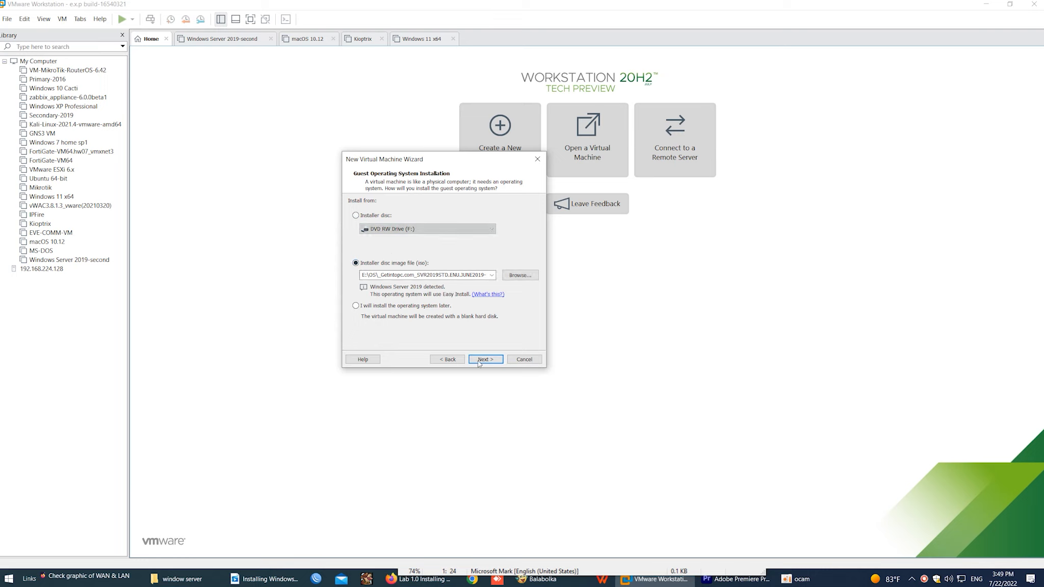
left_click_drag(471, 163, 596, 168)
double_click(511, 280)
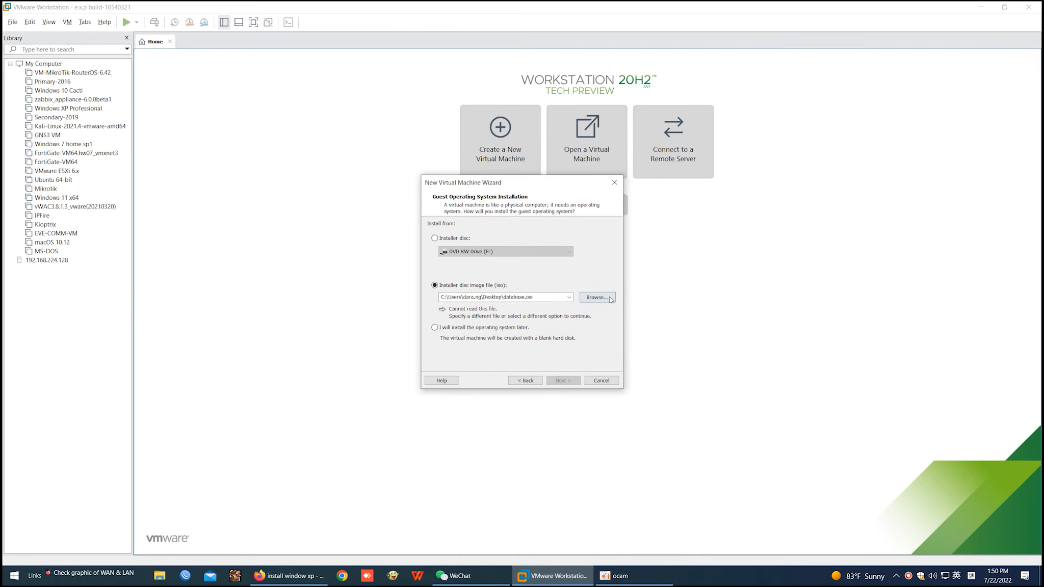
left_click(599, 299)
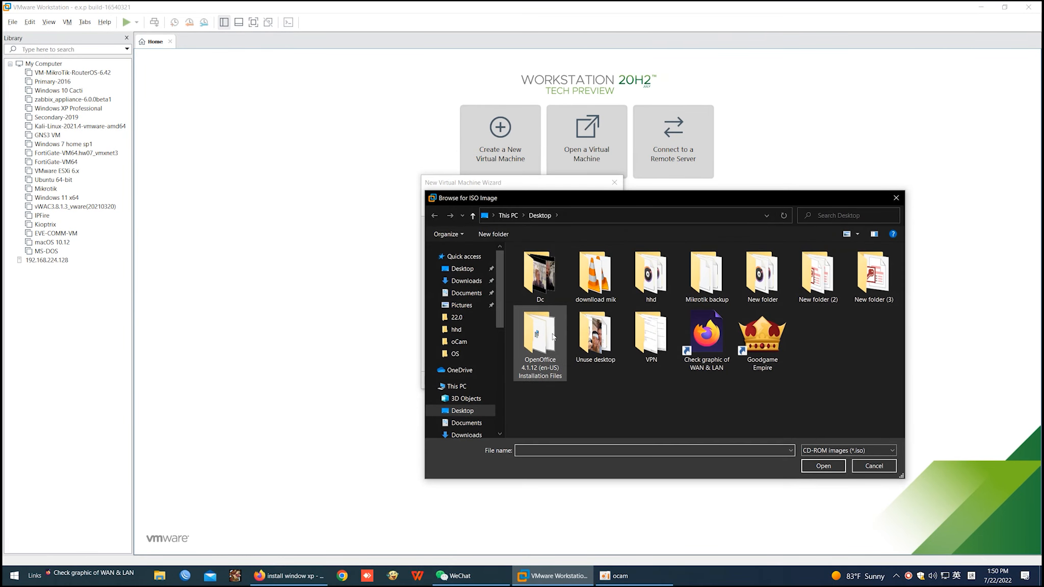
scroll(471, 406, "down", 3)
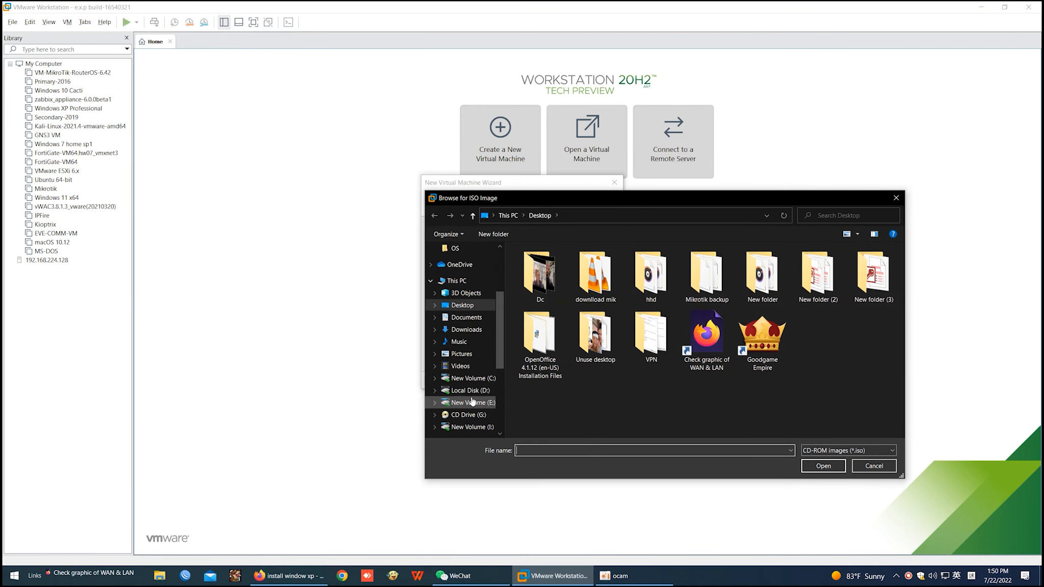
left_click(471, 404)
scroll(520, 399, "down", 2)
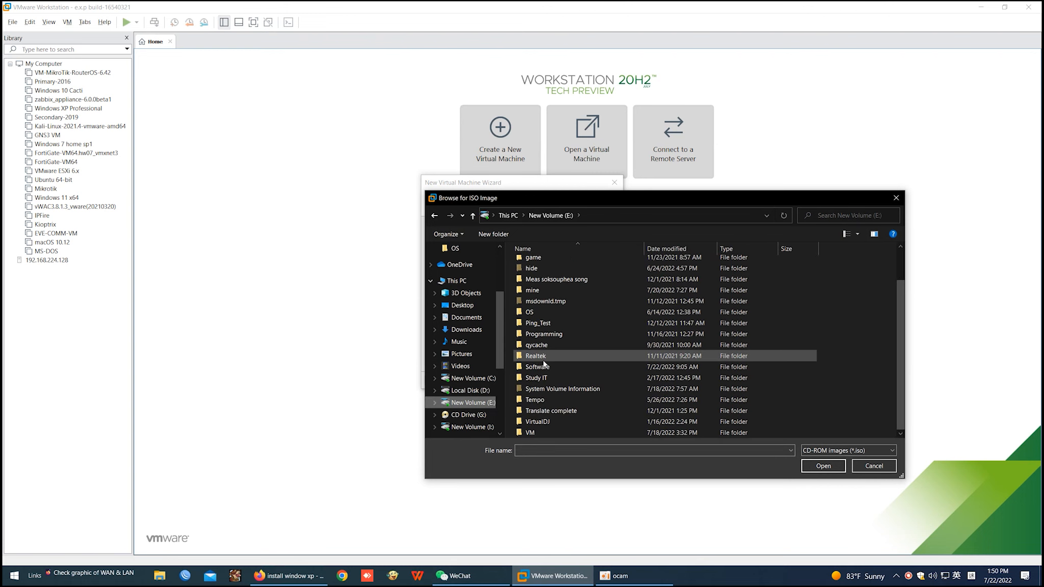
double_click(530, 312)
Select the _Getintopc.com_SVR2019STD.ENU.JUNE2019 ISO image as the installer disc image.
scroll(624, 350, "down", 3)
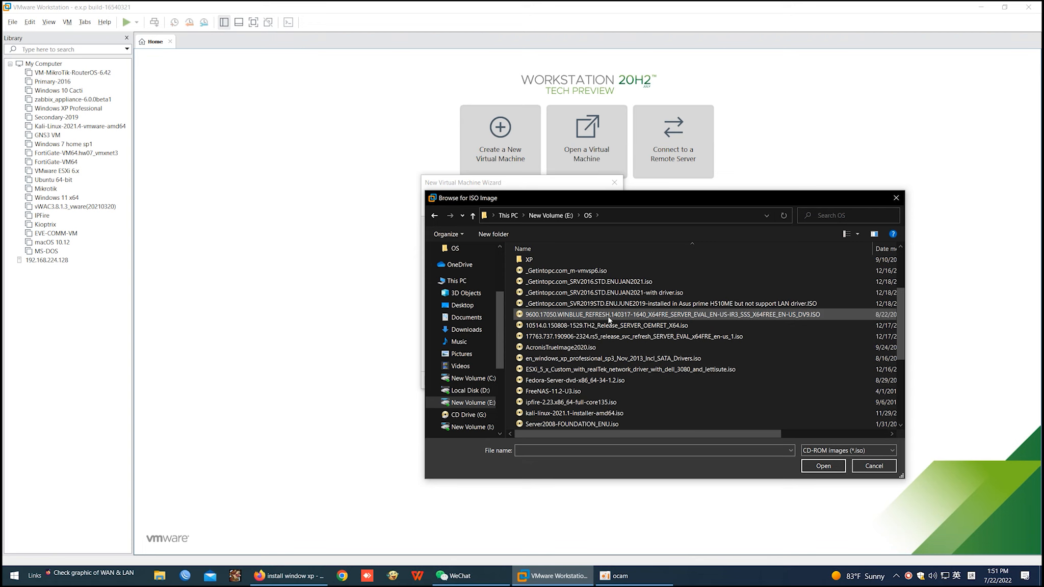
scroll(609, 320, "down", 4)
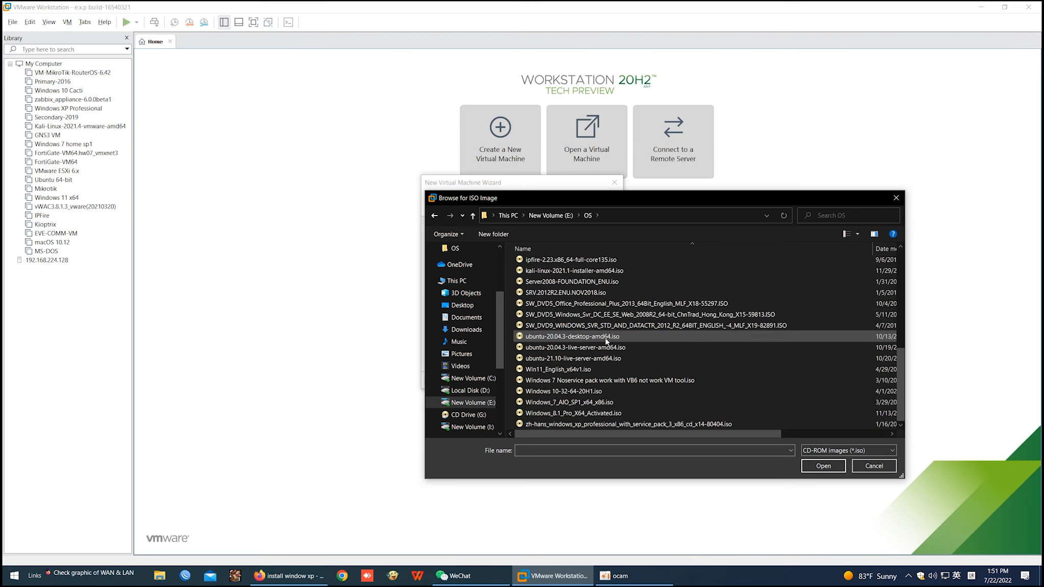
scroll(606, 341, "up", 3)
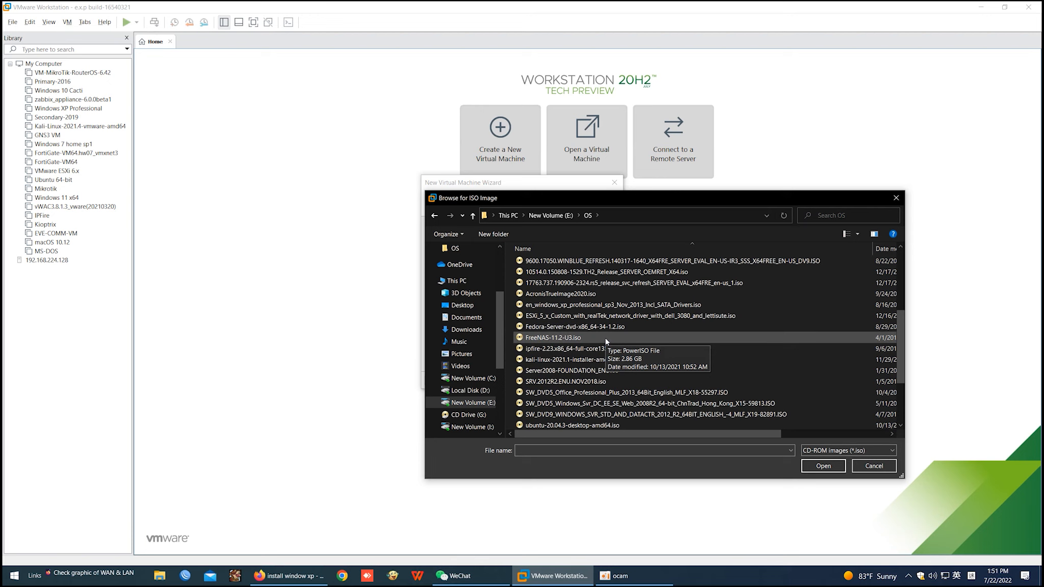
scroll(606, 341, "up", 1)
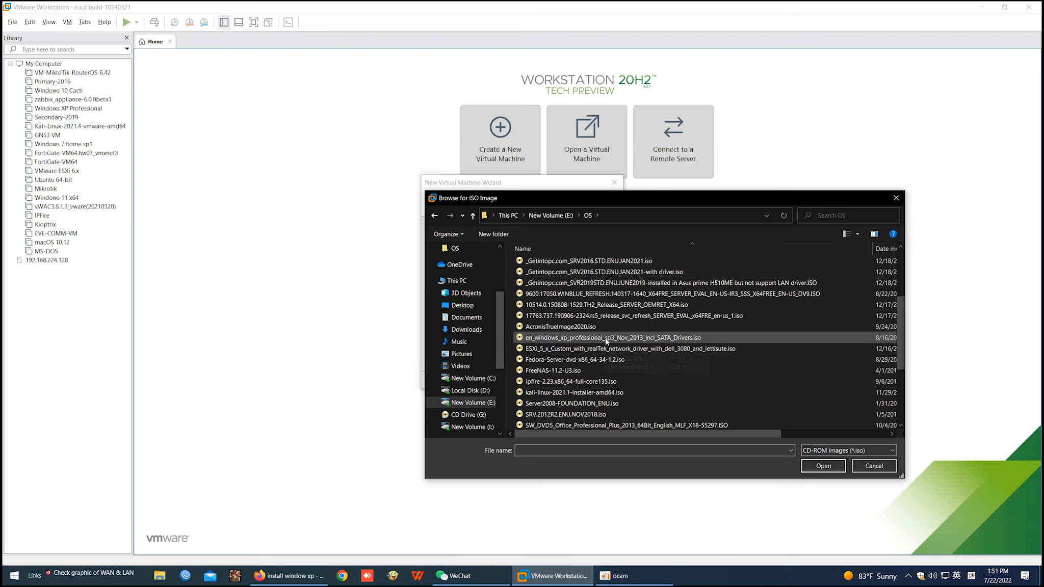
left_click(604, 283)
left_click(823, 467)
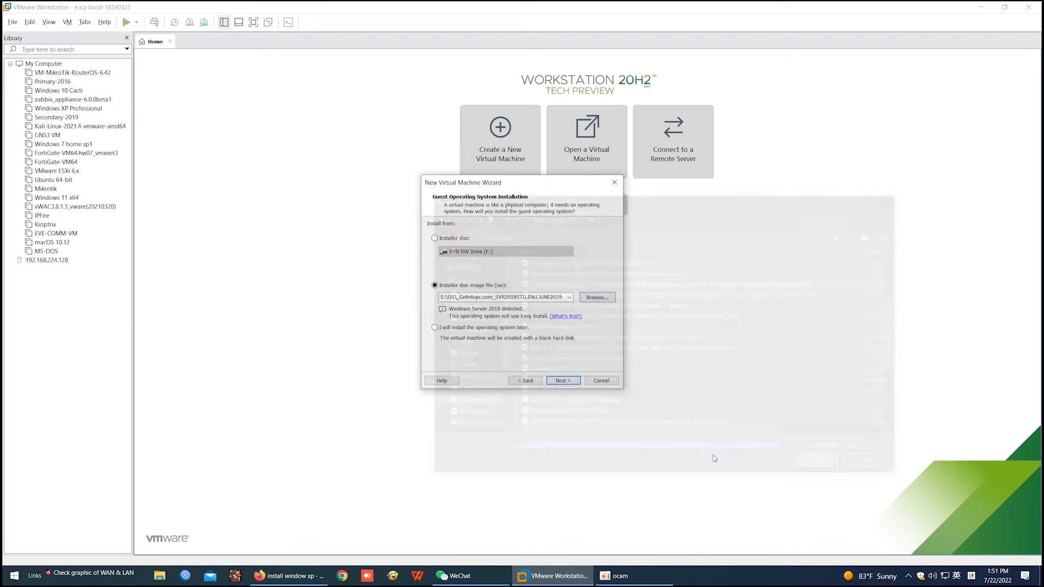
Continue past the Easy Install information without a Windows product key, accepting manual activation.
left_click(558, 386)
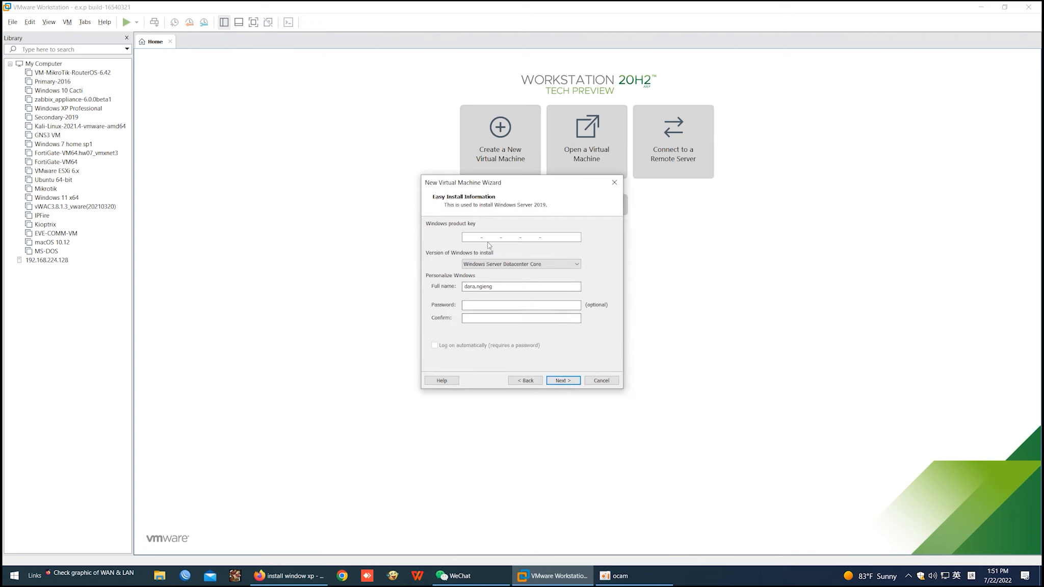
left_click(563, 380)
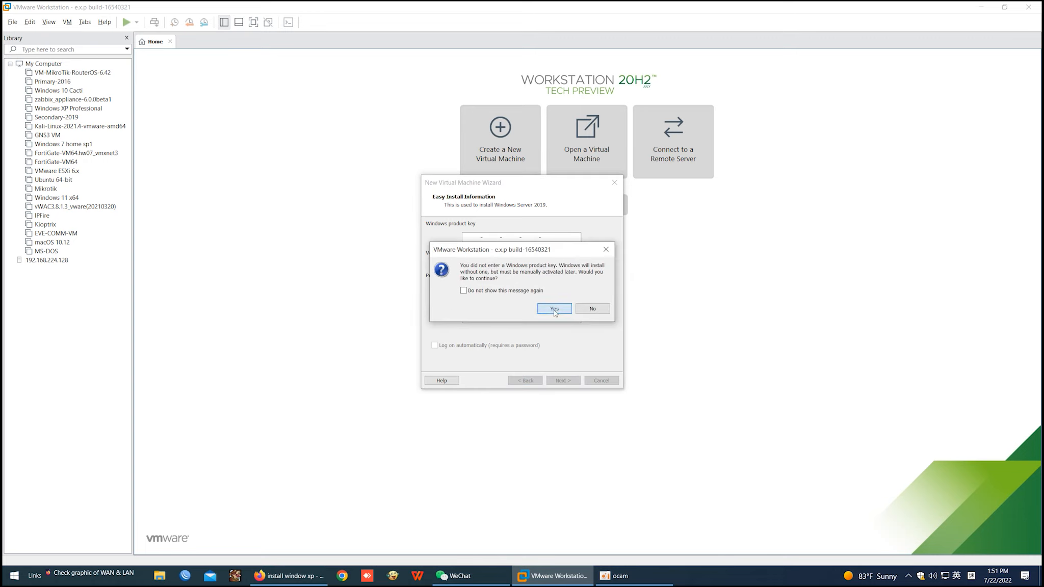
left_click(554, 309)
Browse for the virtual machine location and select the VM folder on New Volume (I:).
left_click(586, 266)
scroll(493, 295, "up", 1)
left_click(467, 312)
scroll(510, 337, "down", 2)
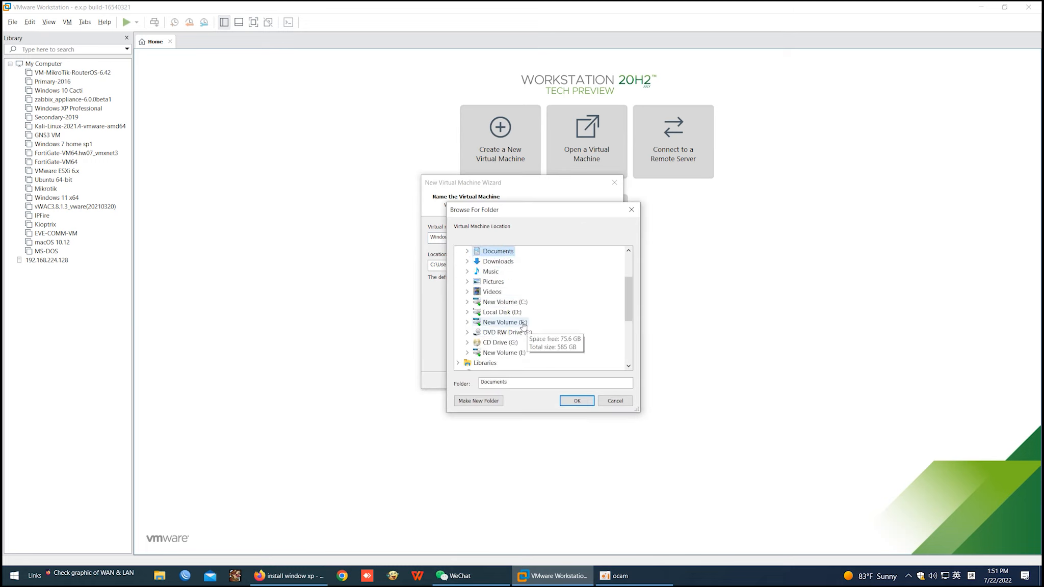
left_click(509, 353)
scroll(535, 326, "down", 4)
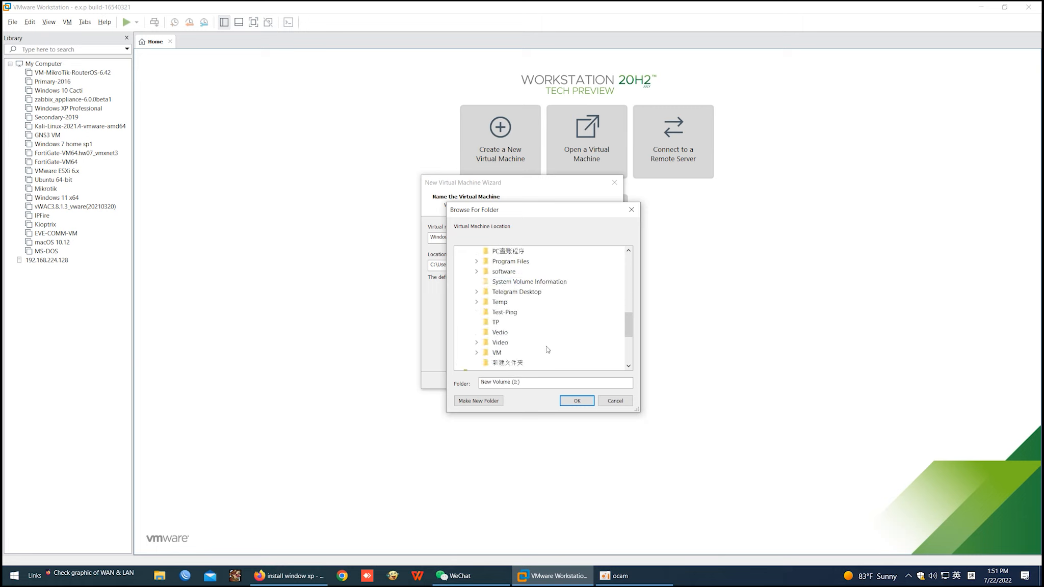
left_click(497, 352)
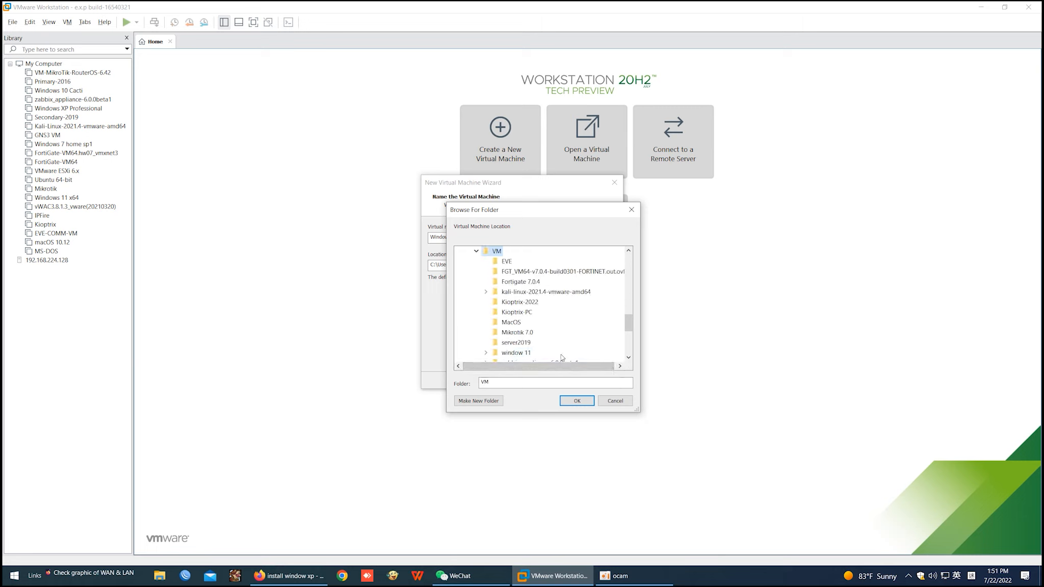
Create a new folder named server2019-second inside the VM folder and confirm the location.
left_click(478, 401)
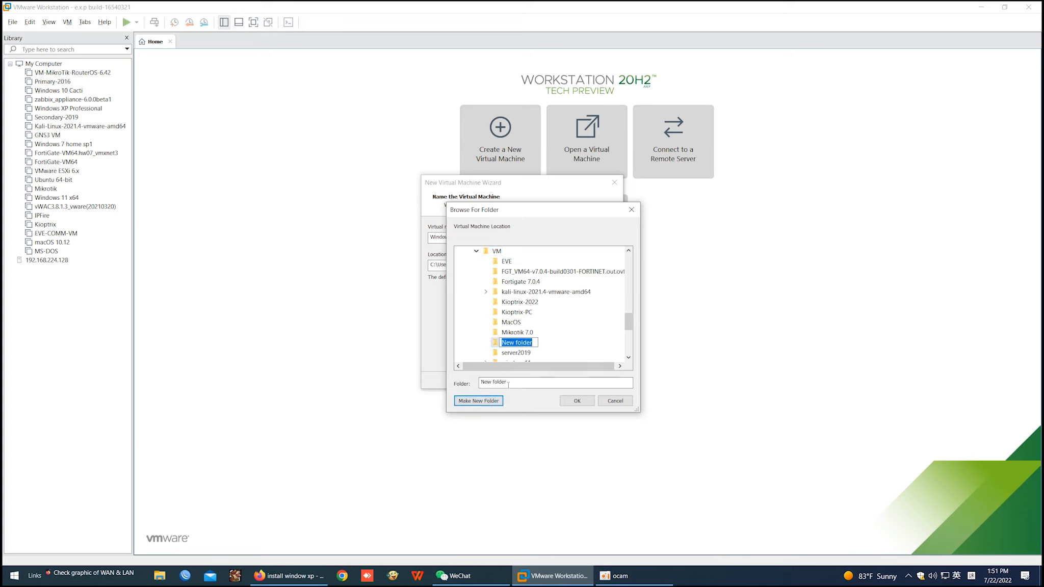
type("servver")
key("BackSpace")
key("BackSpace")
key("BackSpace")
type("er2019-second")
left_click(582, 406)
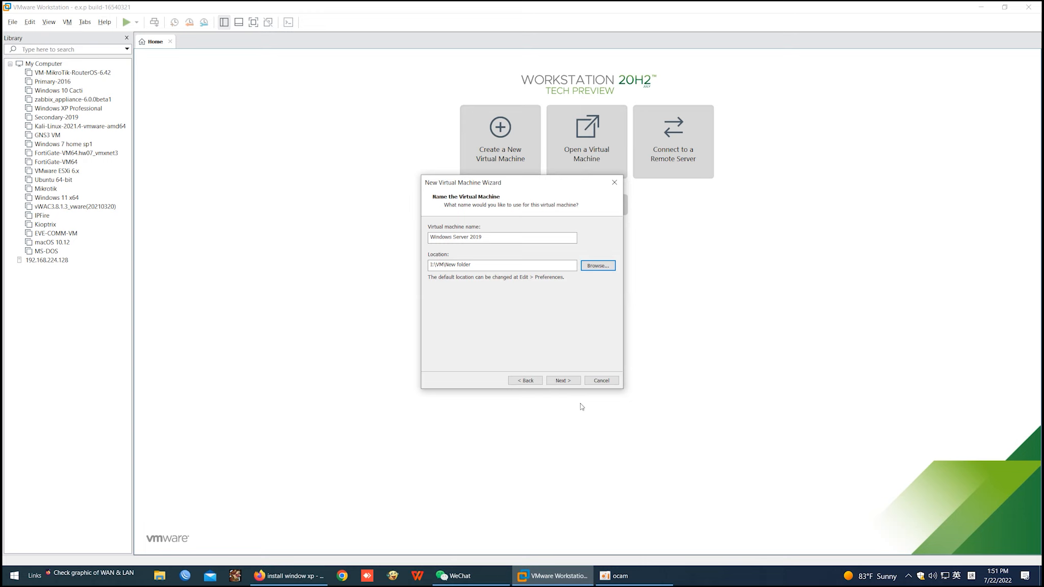
Set the virtual machine's location to I:\VM\server2019-second and name it Windows Server 2019-second.
left_click(593, 265)
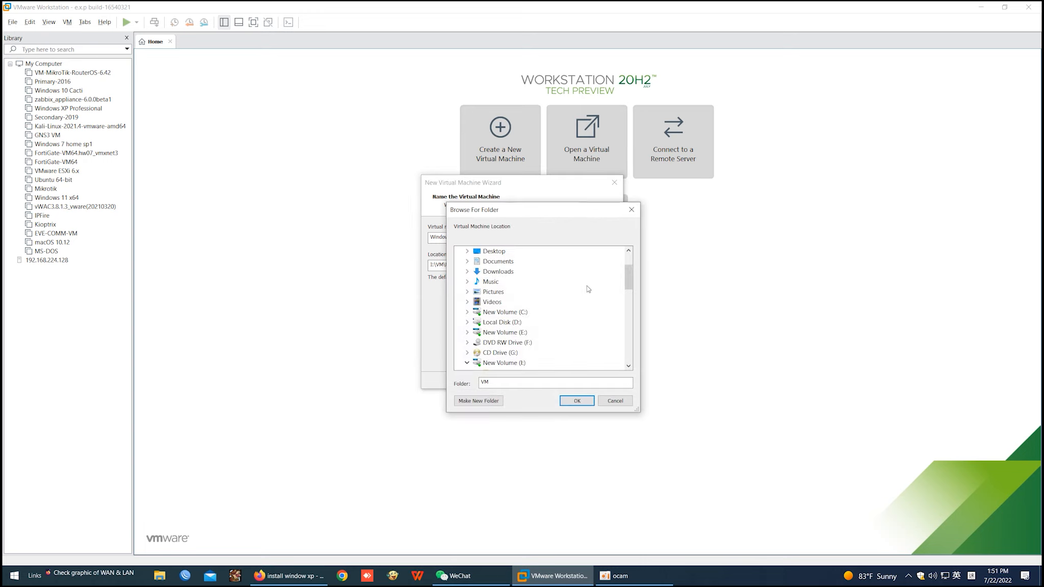
left_click(504, 361)
scroll(539, 344, "down", 6)
scroll(541, 345, "down", 3)
scroll(539, 345, "up", 1)
left_click(498, 313)
scroll(525, 343, "down", 2)
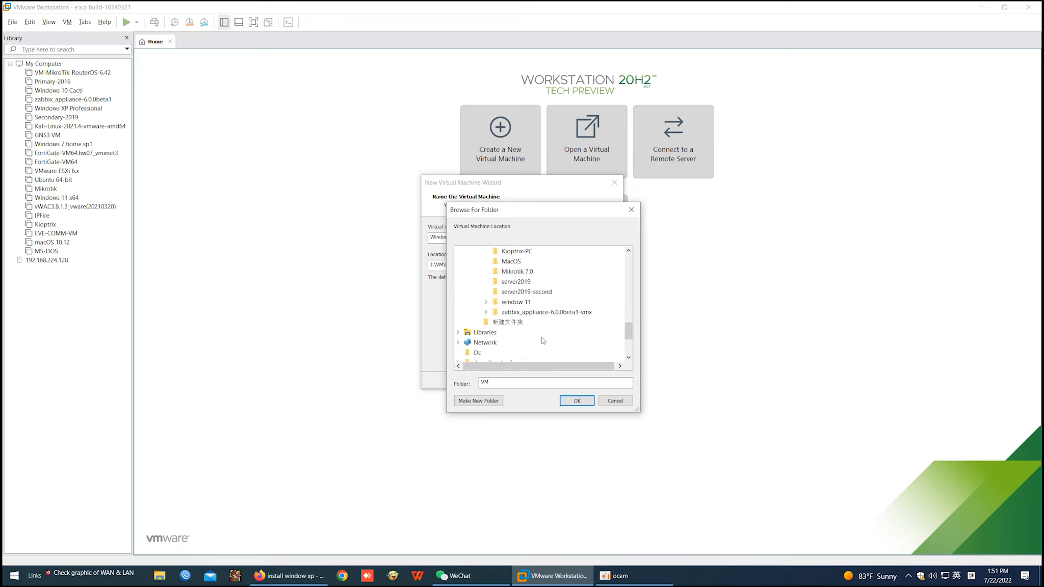
left_click(541, 292)
left_click(578, 400)
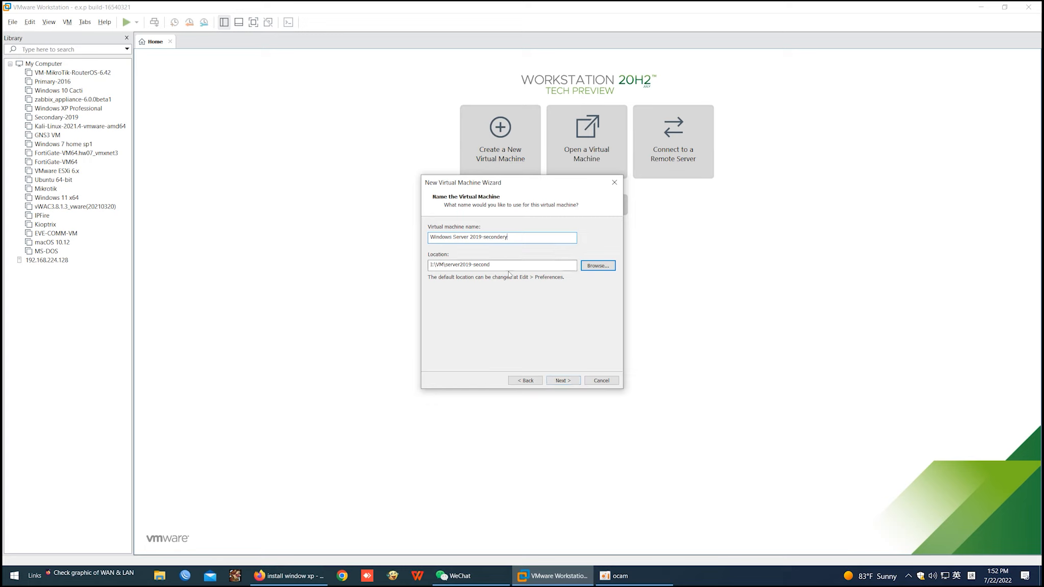
left_click(563, 381)
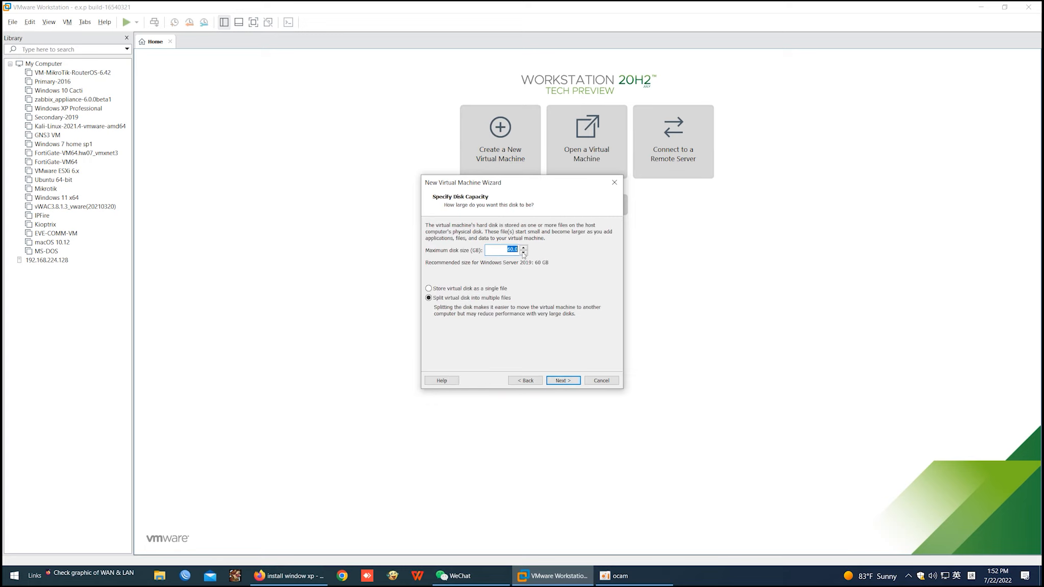
Accept a 60 GB disk split into multiple files and finish creating the virtual machine.
left_click(563, 381)
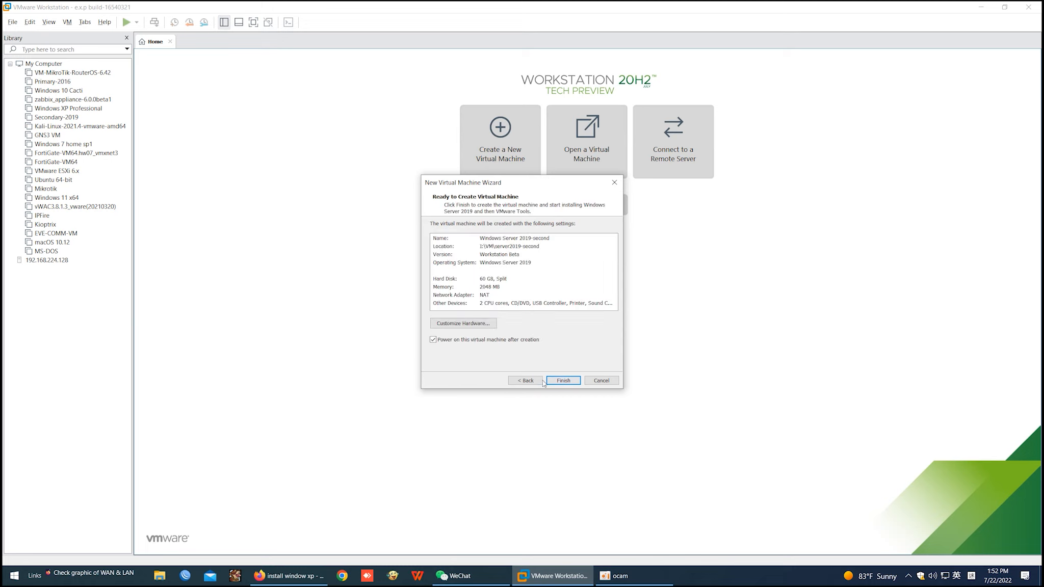
left_click(516, 380)
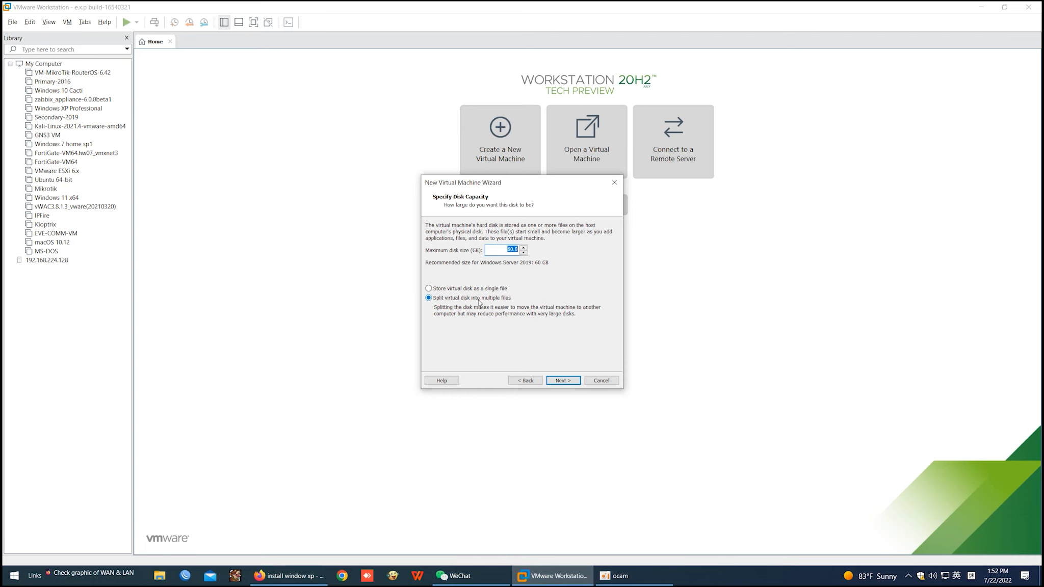
left_click(563, 380)
left_click(564, 382)
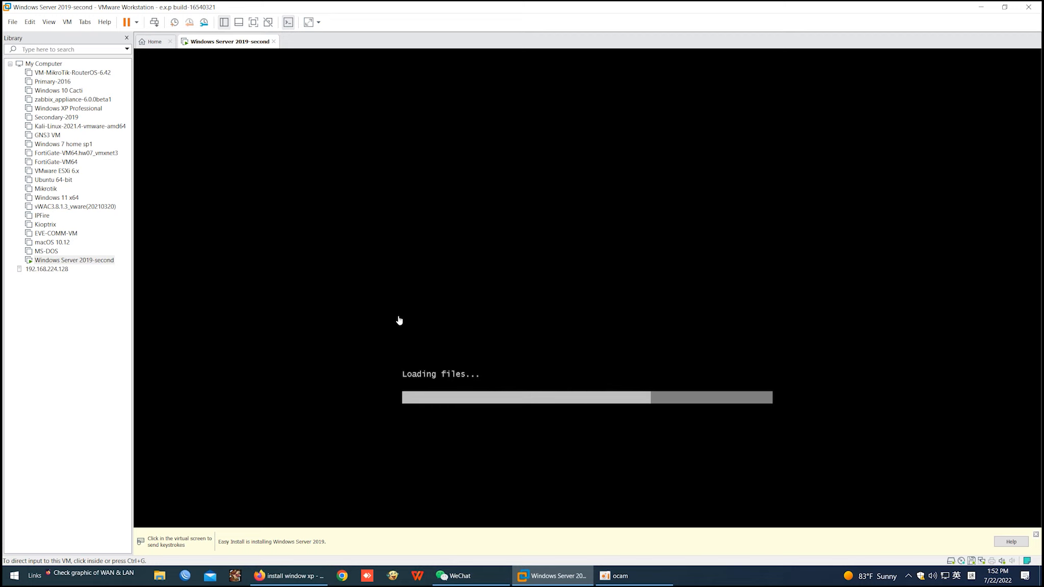
Shut down the running Windows Server 2019-second guest.
left_click(137, 22)
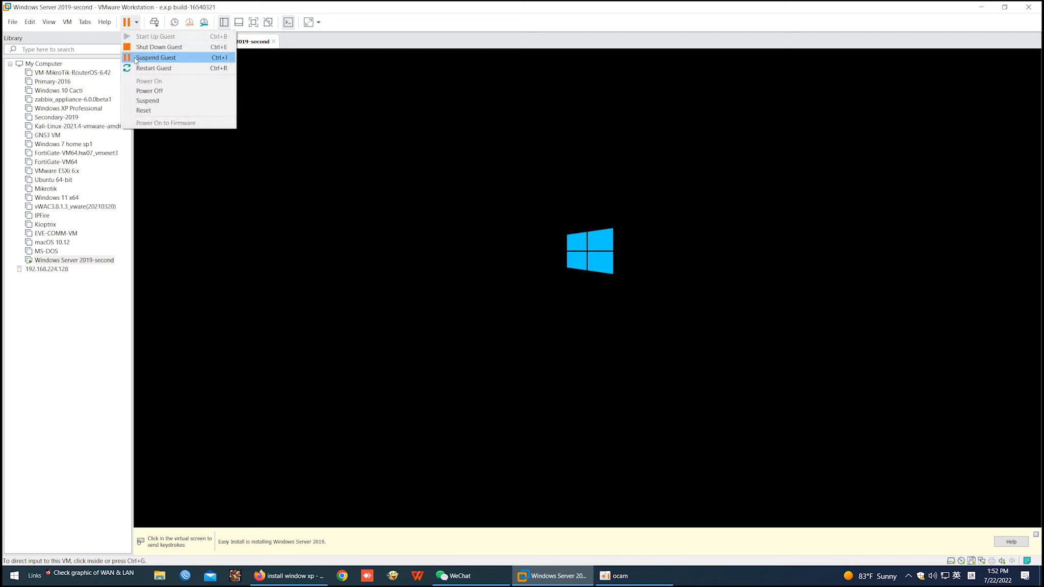
left_click(135, 49)
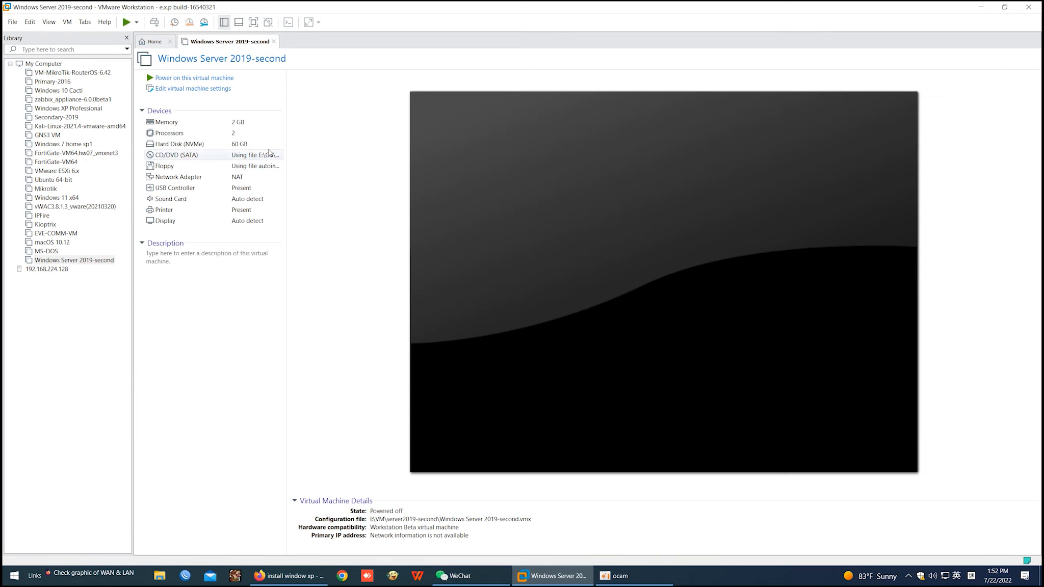
Increase the virtual machine's memory to 16 GB (16384 MB) and save the hardware settings.
left_click(254, 123)
double_click(254, 122)
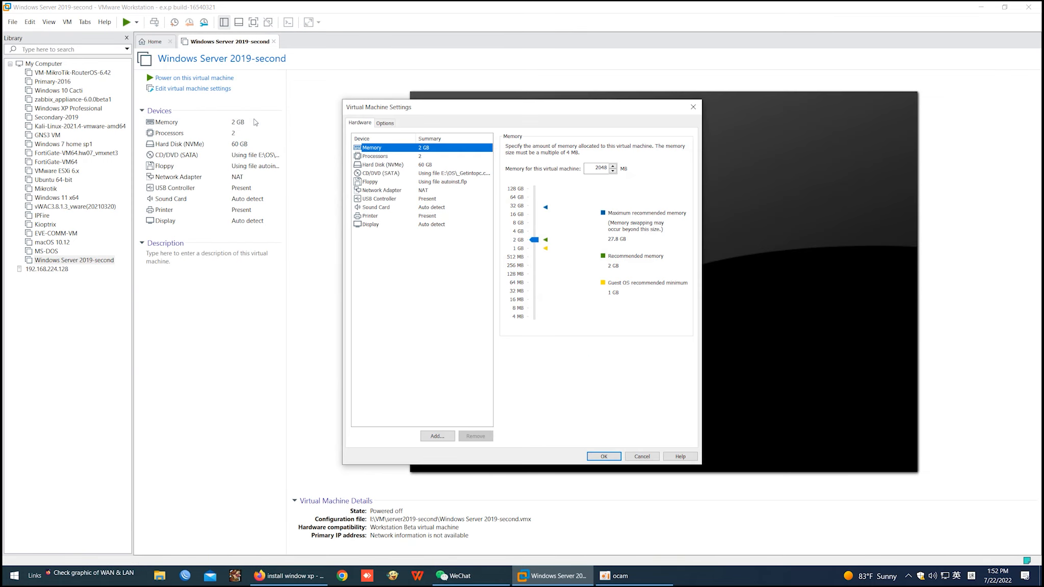
left_click_drag(535, 239, 537, 214)
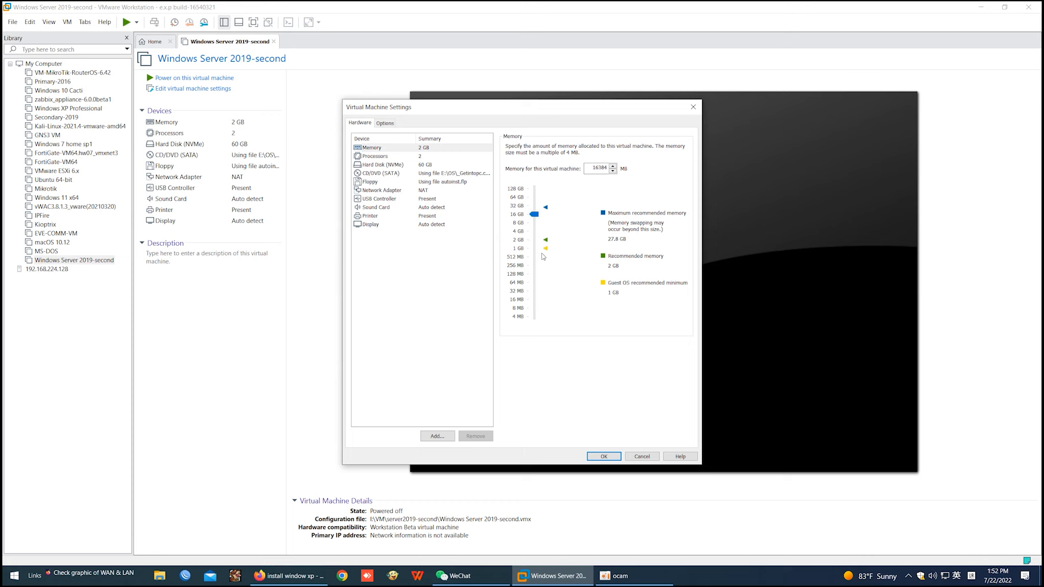
key("Up")
left_click(602, 455)
Set the virtual machine's cores per processor to 2, for 4 processor cores in total, and save the settings.
left_click(228, 138)
double_click(229, 137)
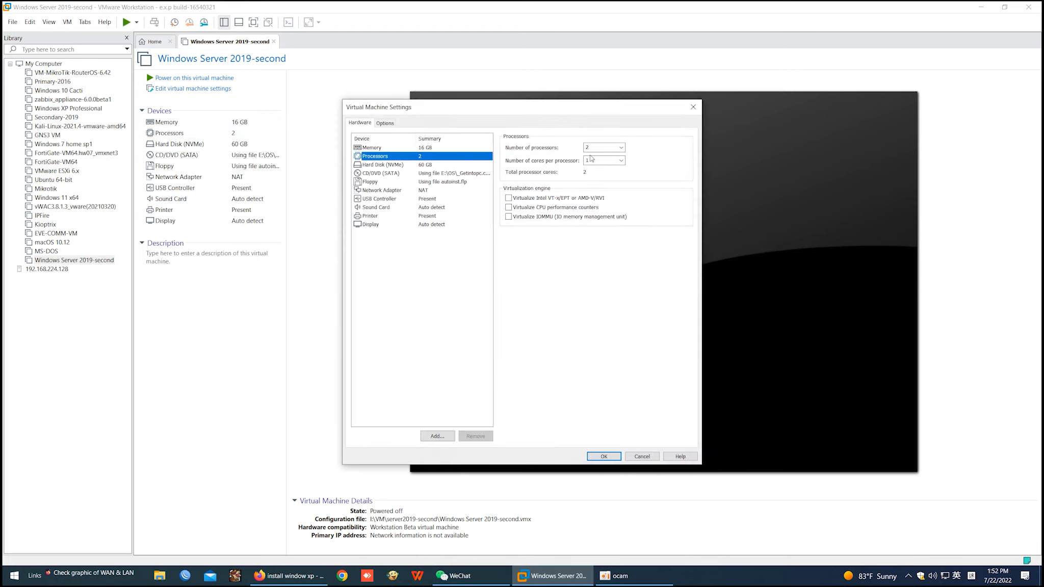
left_click(621, 149)
left_click(621, 148)
left_click(620, 161)
left_click(608, 176)
key("Return")
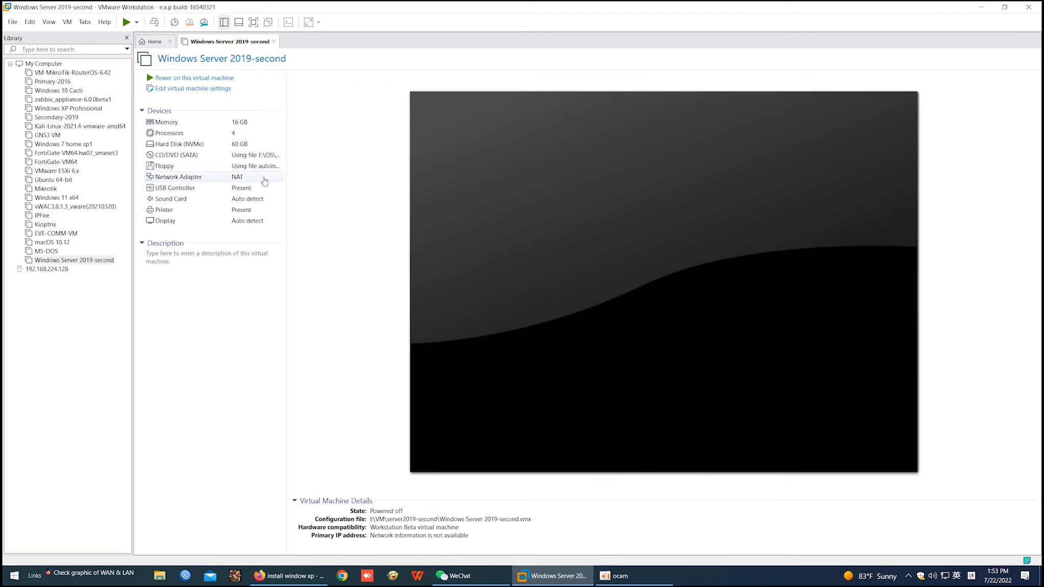
Power on the Windows Server 2019-second virtual machine and boot it into Windows Setup.
left_click(168, 77)
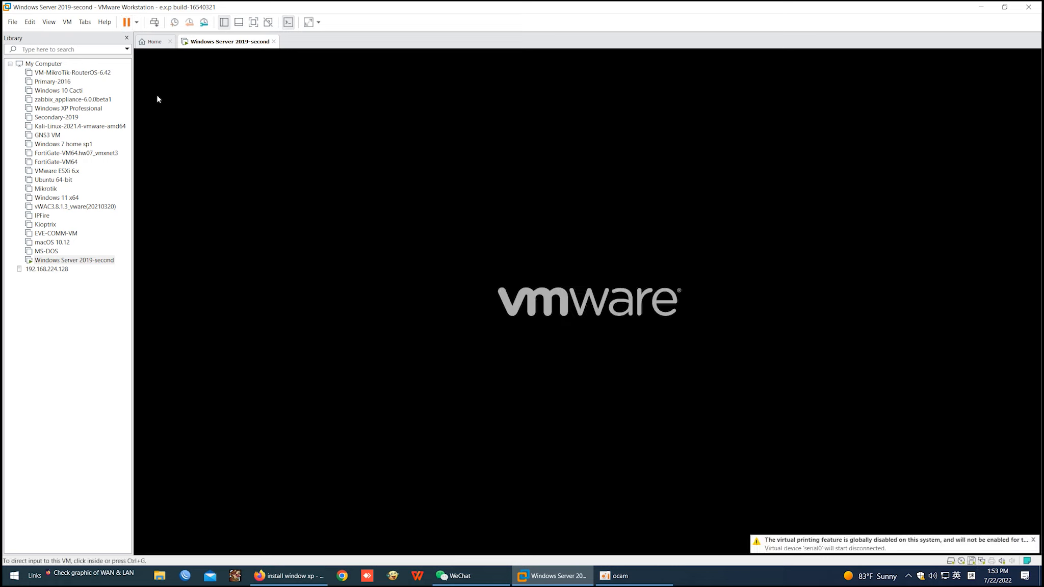
key("Return")
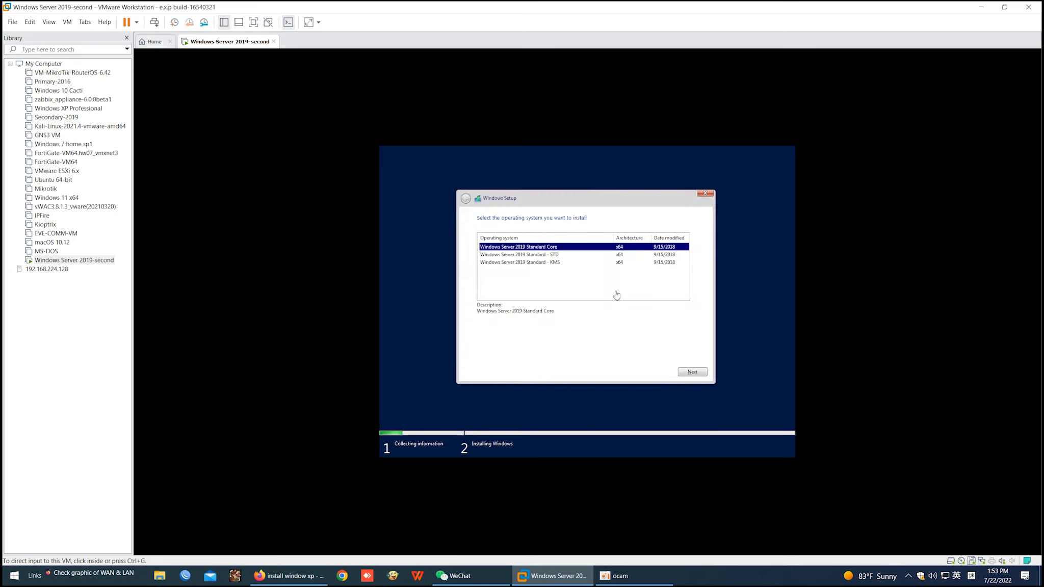
Start installing the Windows Server 2019 Standard - STD edition and show the virtual machine in full screen.
left_click(567, 256)
left_click(551, 256)
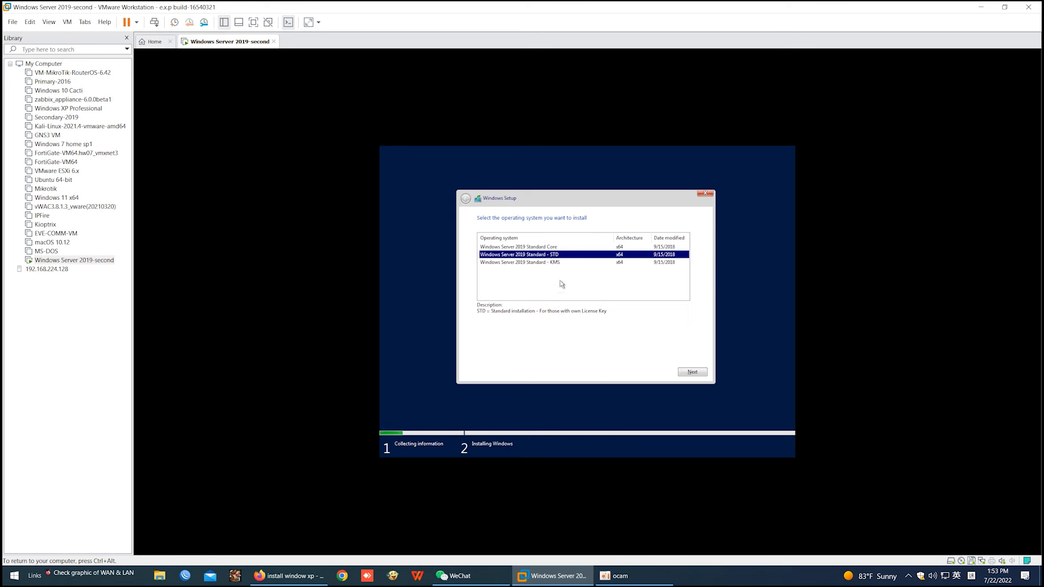
left_click(689, 371)
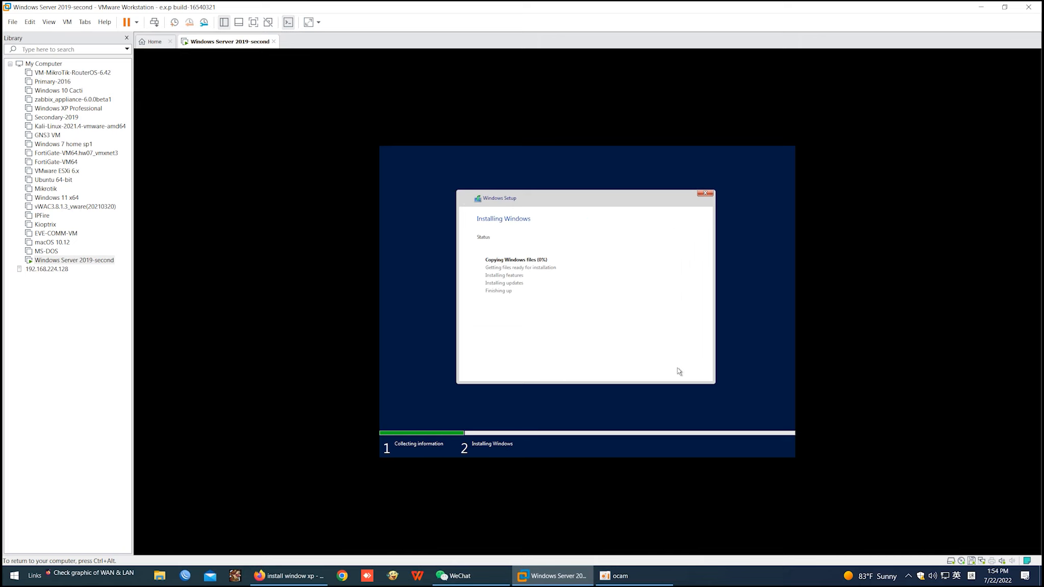
left_click(253, 22)
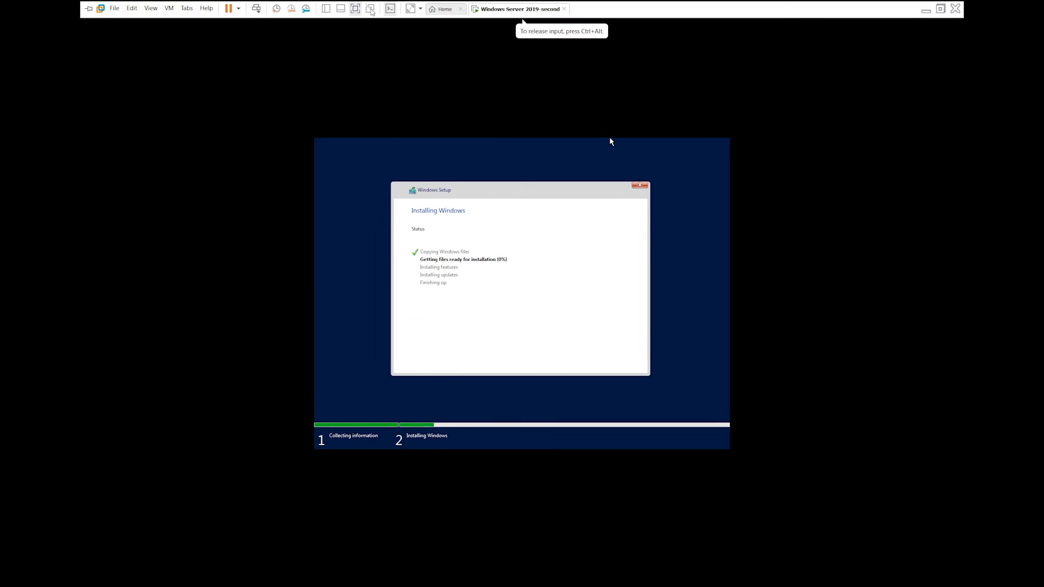